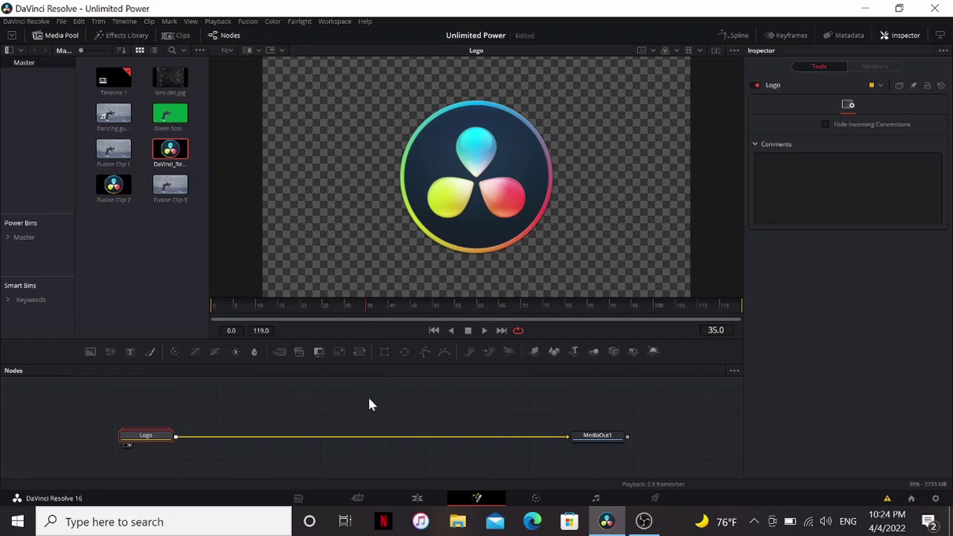
- Add an EdgeDetect node to the composition and connect the Logo node's output to its input
drag(369, 398, 374, 416)
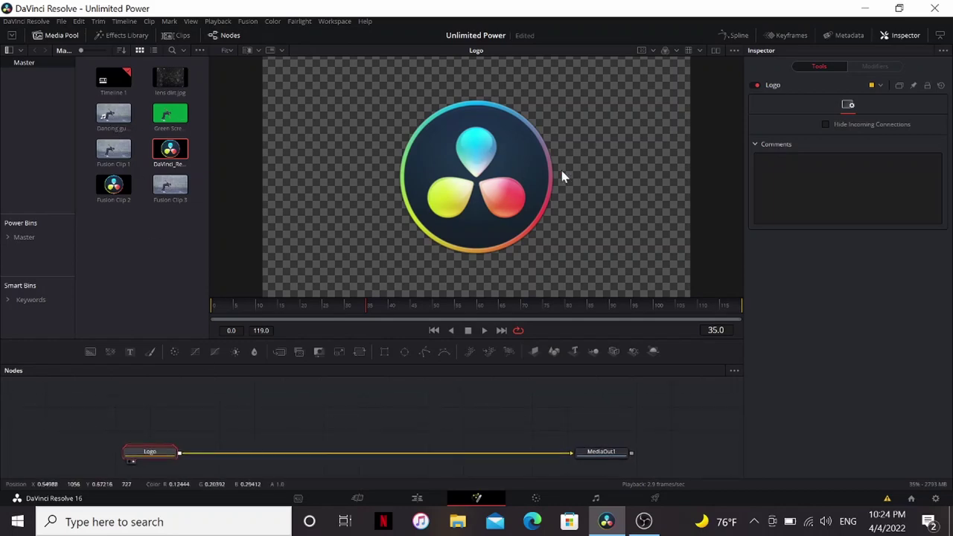
click(235, 419)
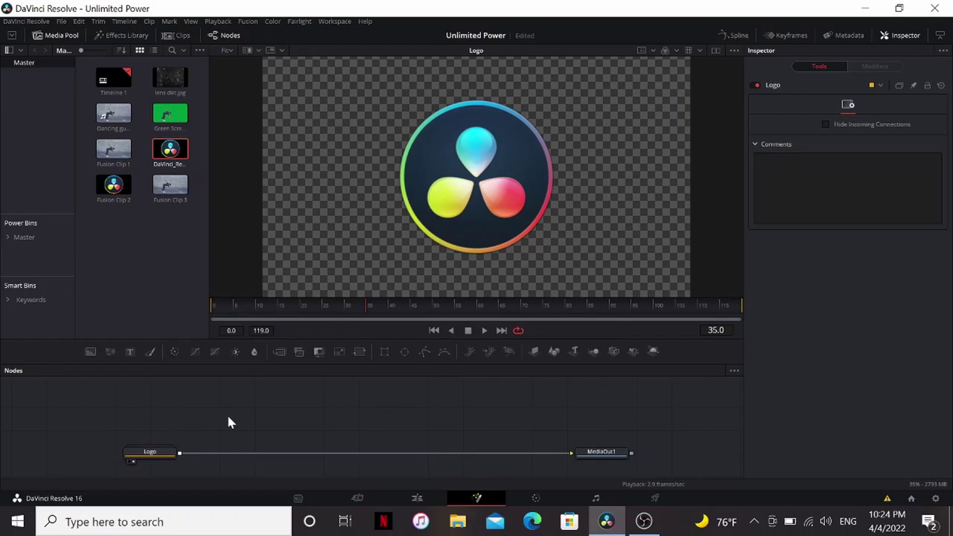
key(shift+space)
text(edge)
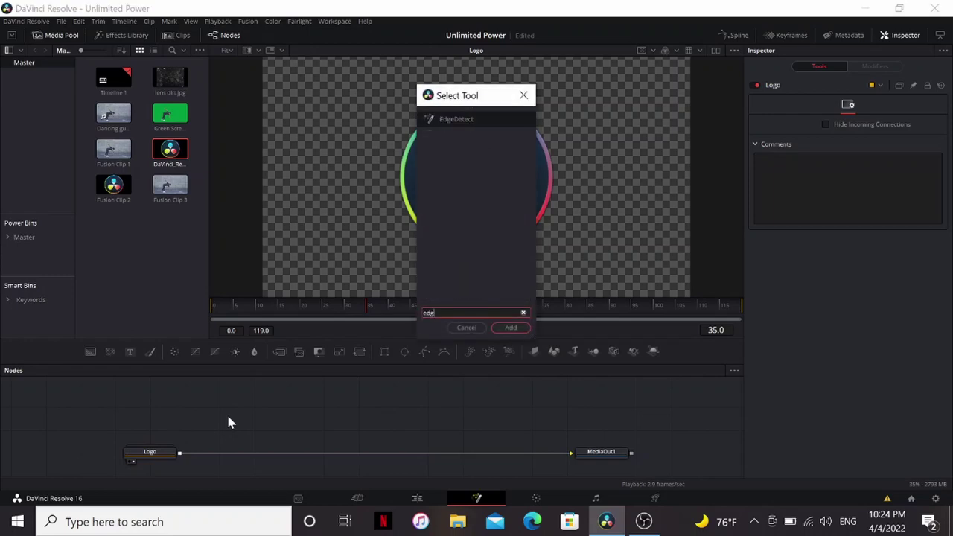
key(Return)
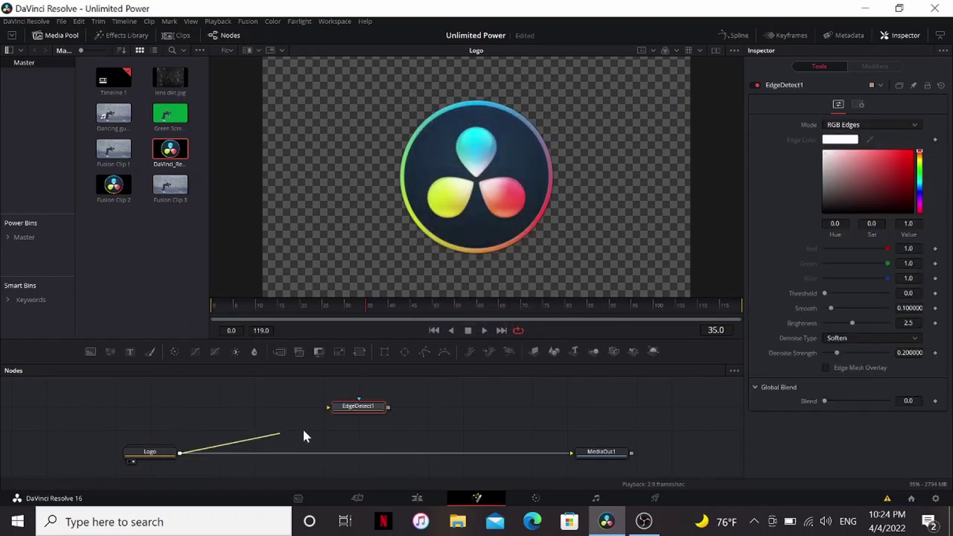
drag(303, 436, 252, 407)
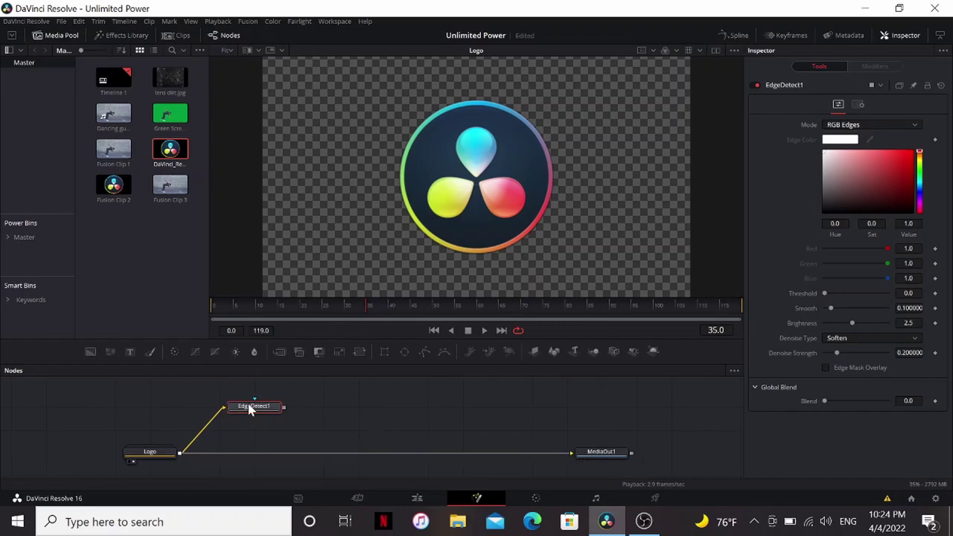
- View the EdgeDetect node and set it to Grayscale Edges with threshold 0.142 and brightness about 0.93
key(1)
click(873, 121)
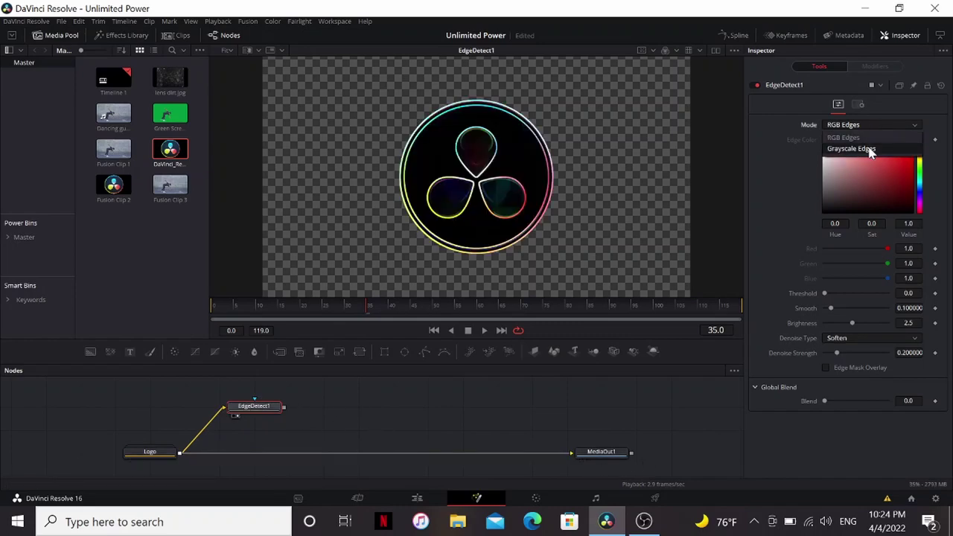
click(851, 149)
scroll(492, 182, up, 2)
drag(851, 323, 836, 300)
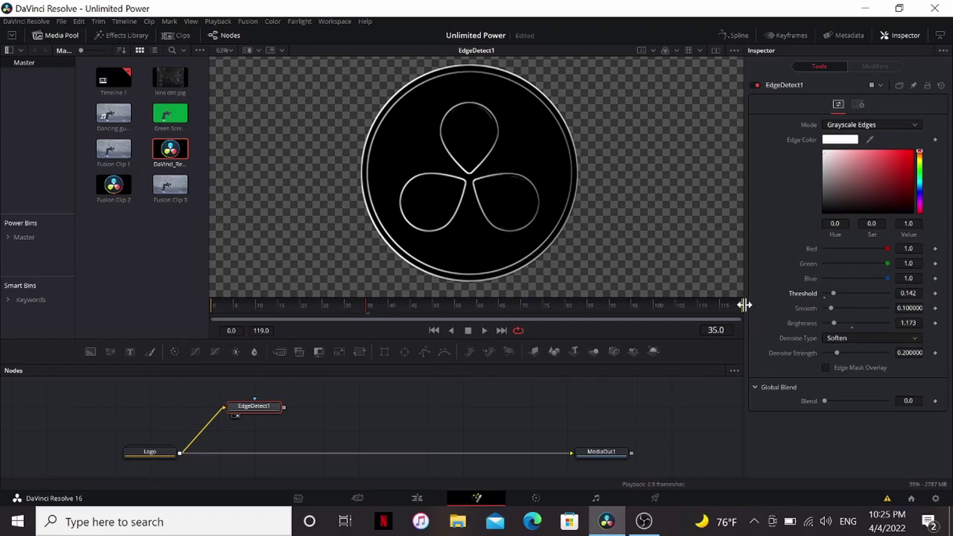
- Add a FastNoise node, merge it over the EdgeDetect output, and place the noise above the merge node
click(93, 353)
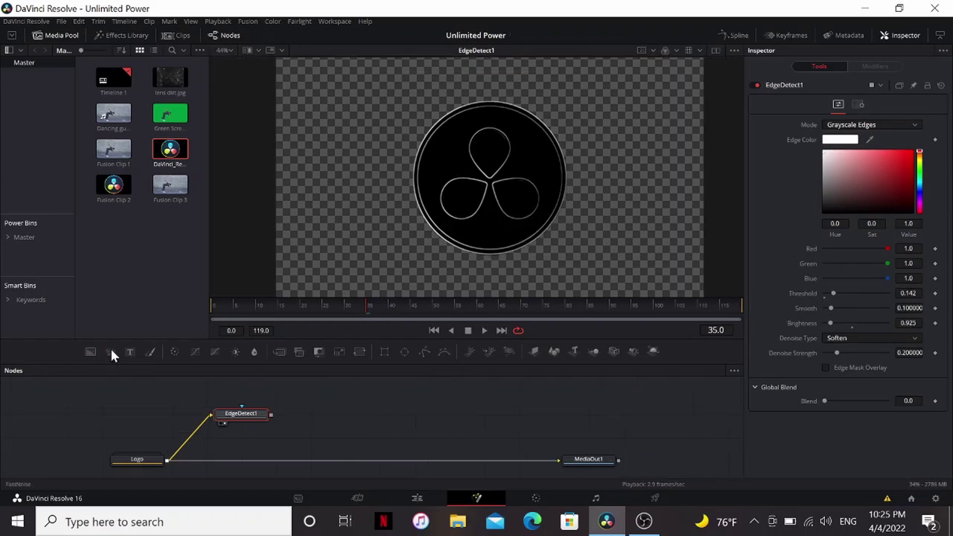
click(109, 351)
drag(234, 452, 322, 395)
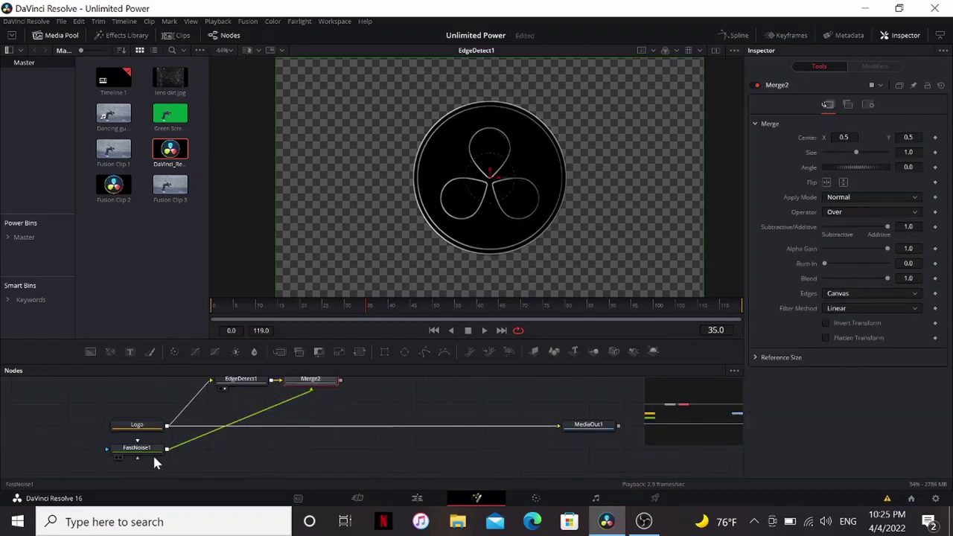
drag(154, 458, 379, 403)
scroll(373, 410, up, 2)
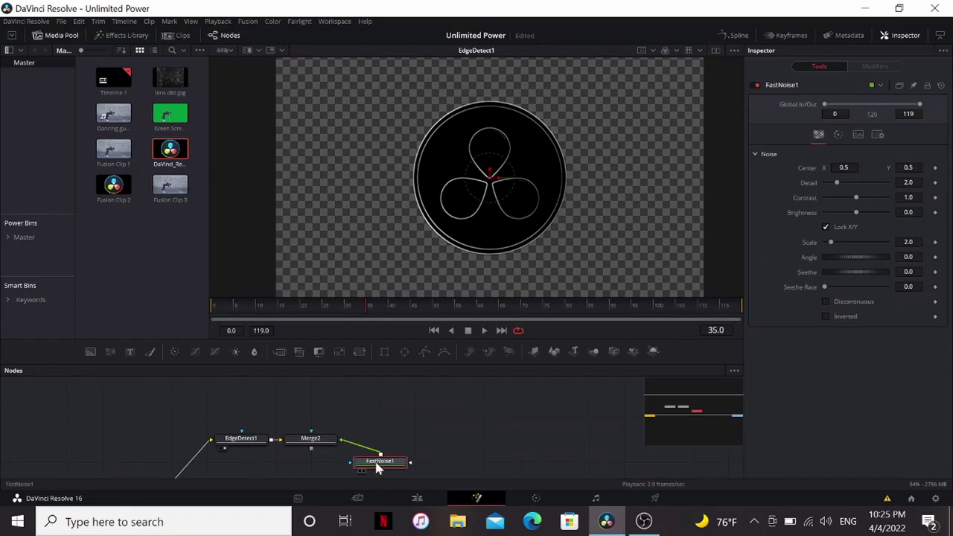
drag(378, 468, 309, 420)
- View the merge of EdgeDetect and FastNoise and set its apply mode to Multiply
click(325, 436)
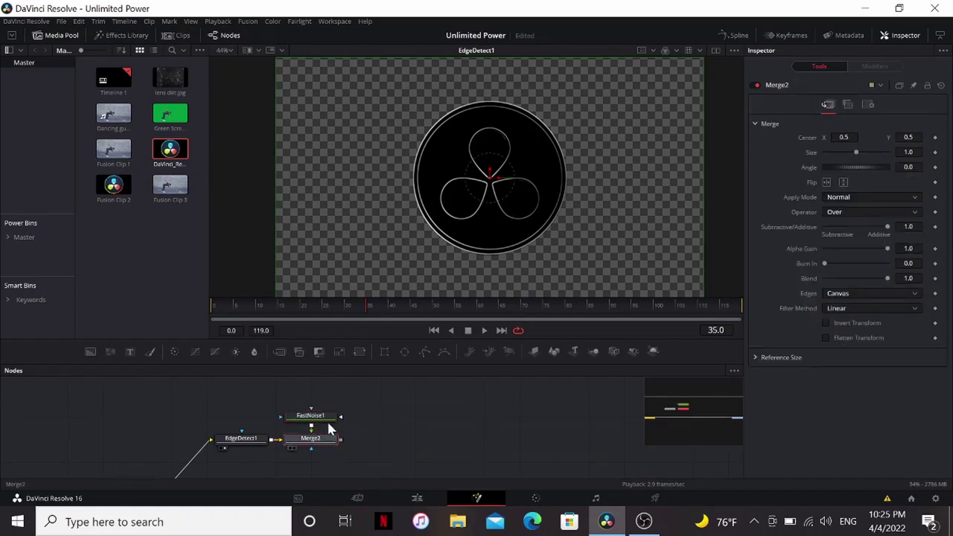
key(1)
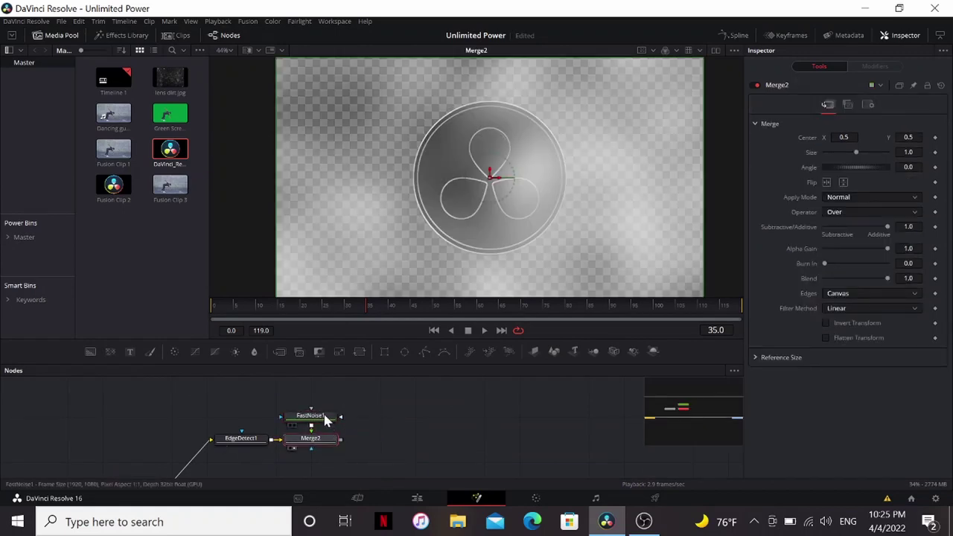
click(863, 195)
click(851, 241)
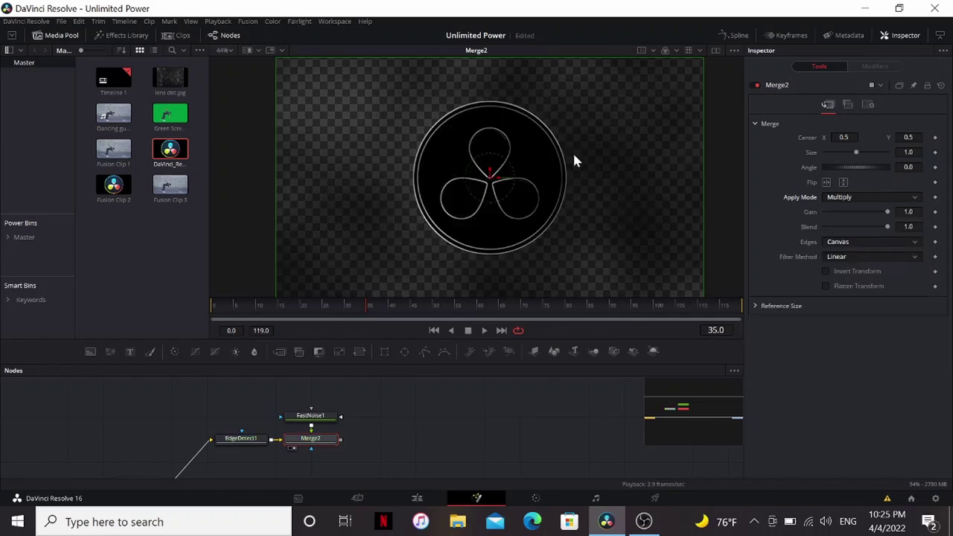
- Change the FastNoise node's color type to Gradient
click(324, 421)
click(837, 135)
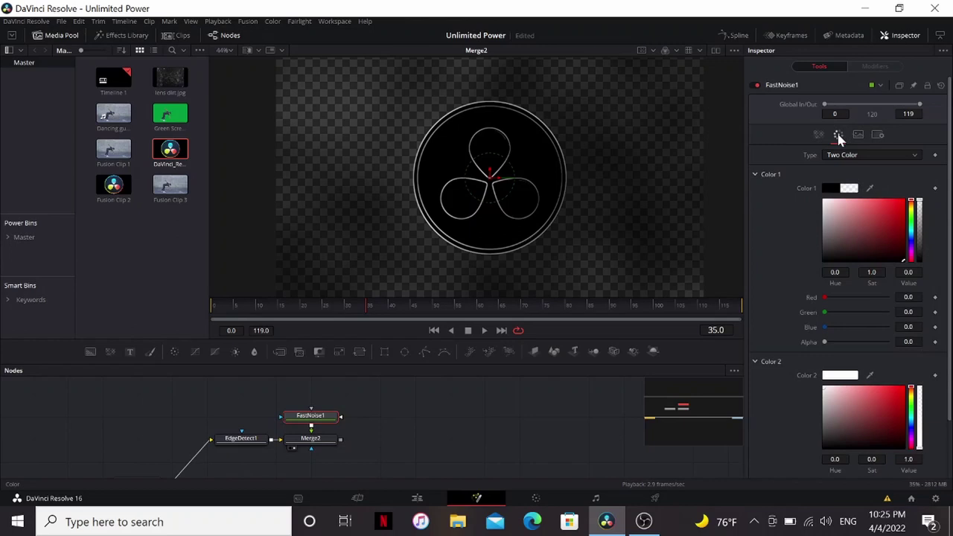
click(856, 154)
click(852, 178)
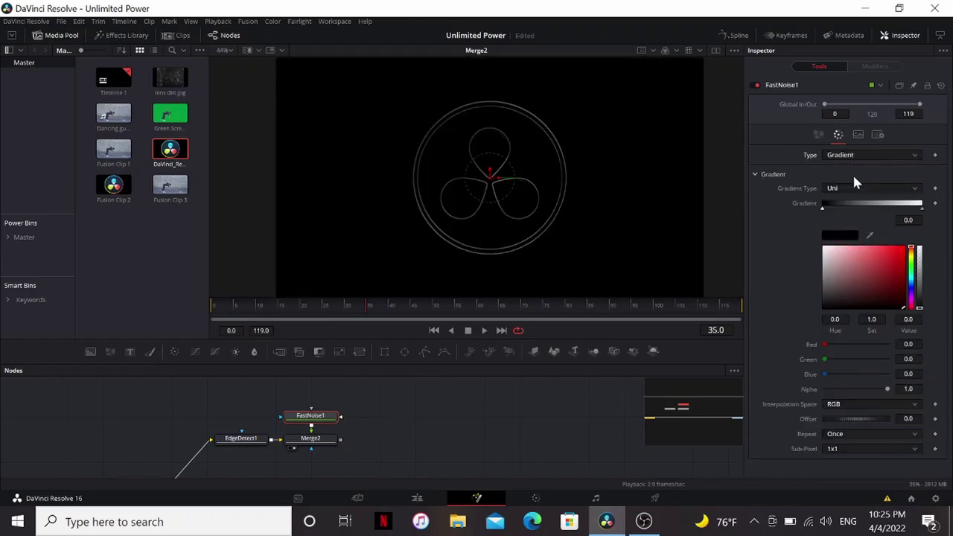
- Set the first FastNoise to detail 3.62, contrast 5.0, brightness -1.0, scale 5.98 and seethe rate 1.0
click(818, 135)
drag(866, 198, 881, 197)
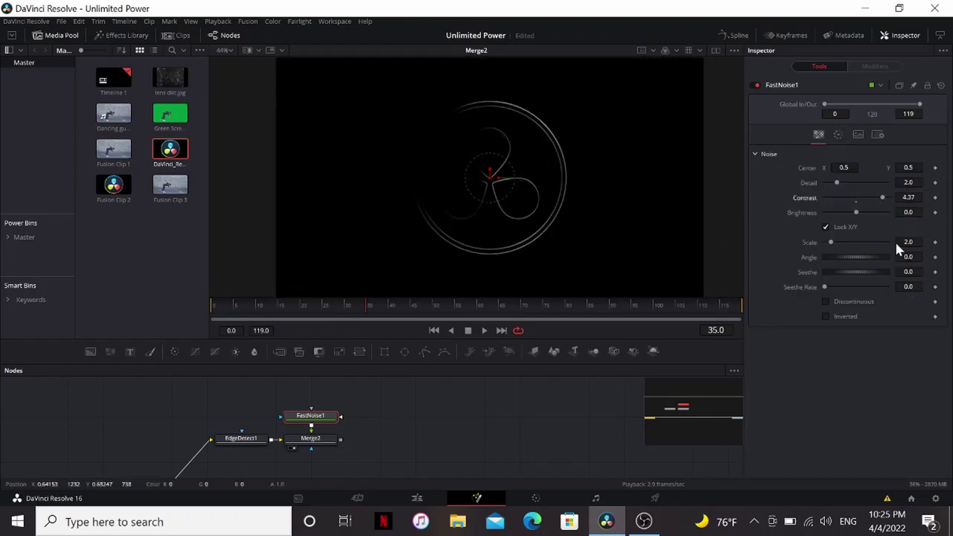
drag(833, 246, 844, 248)
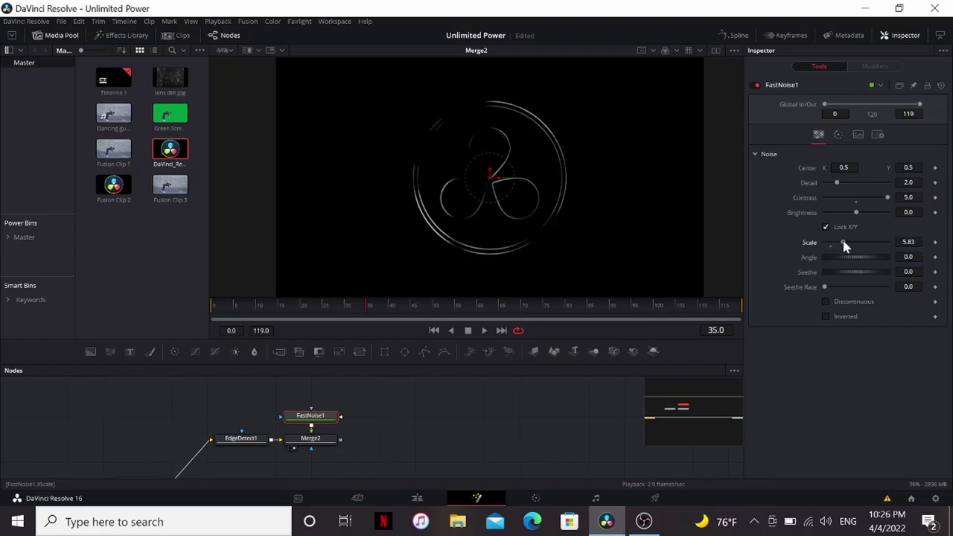
drag(844, 242, 811, 216)
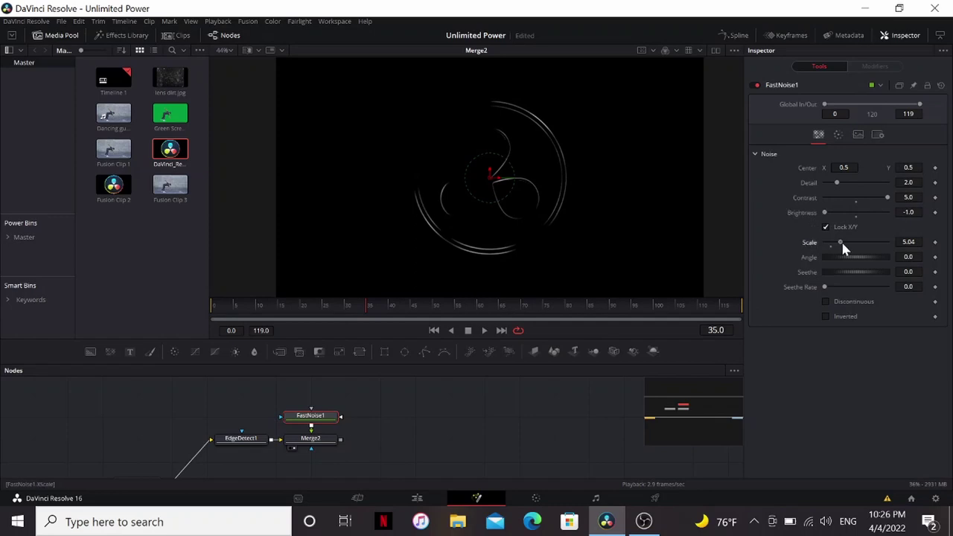
drag(842, 244, 842, 243)
drag(836, 183, 845, 183)
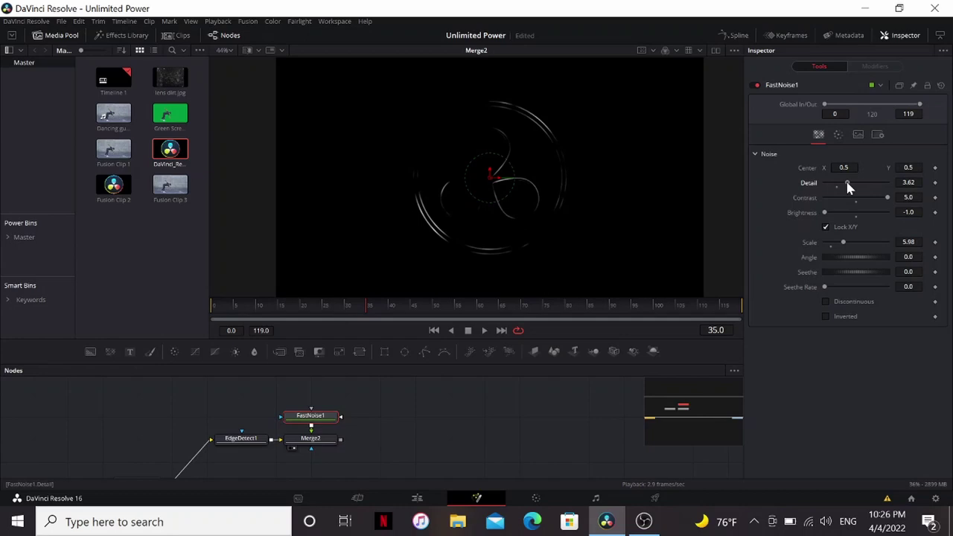
drag(825, 287, 912, 293)
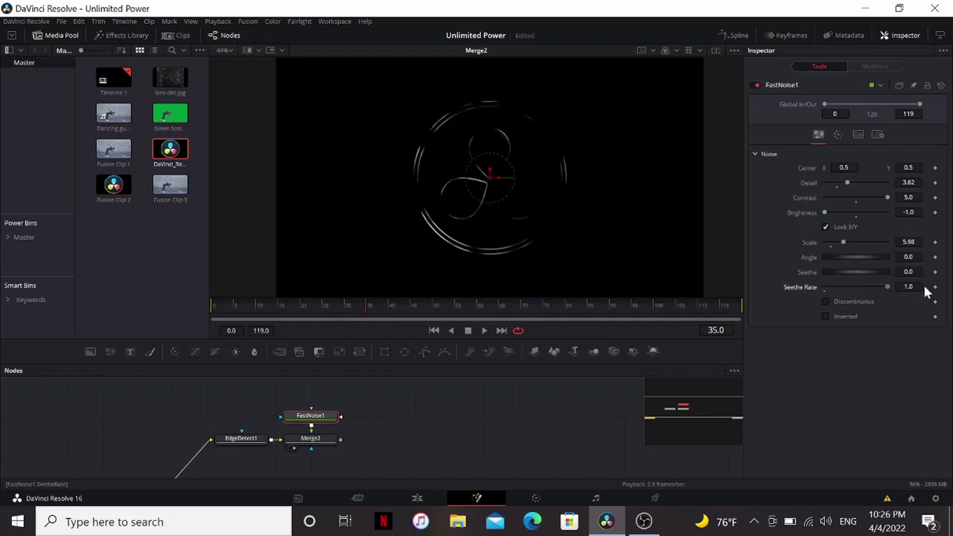
- Add a Displace node after the merge and feed it with a second FastNoise placed above it
click(311, 439)
key(shift+space)
text(dis)
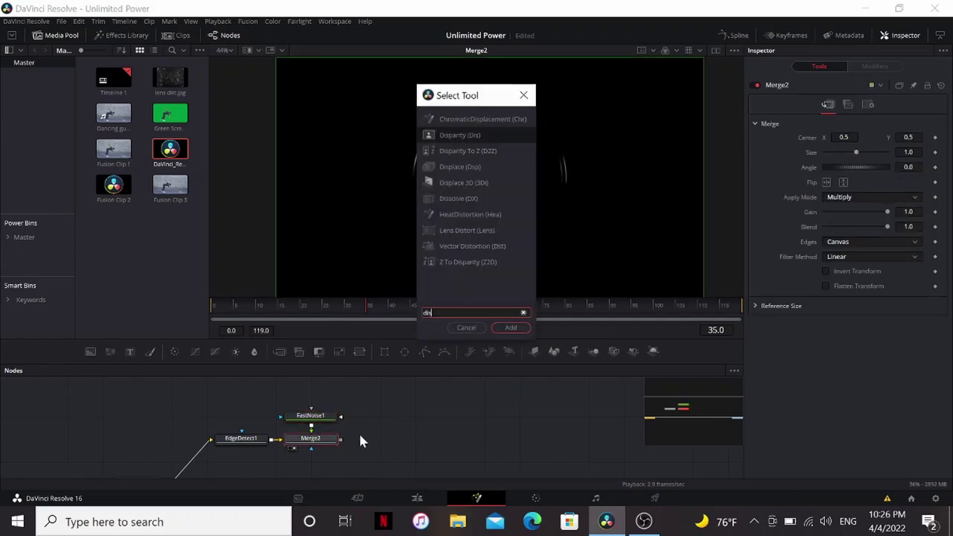
key(Down)
key(Down)
key(Return)
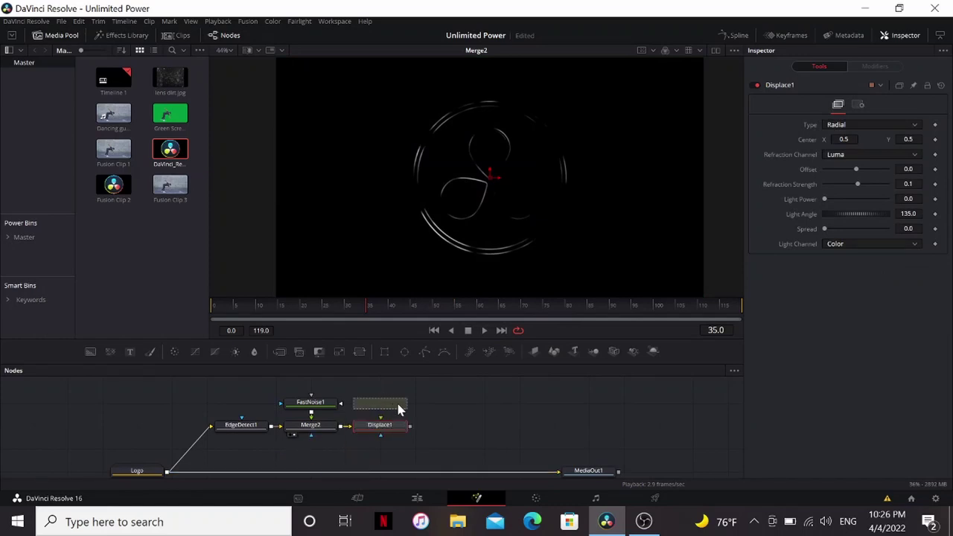
click(398, 410)
- View the Displace node, set its type to X Y, and set both X Offset and Y Offset to -0.5
click(390, 424)
click(855, 125)
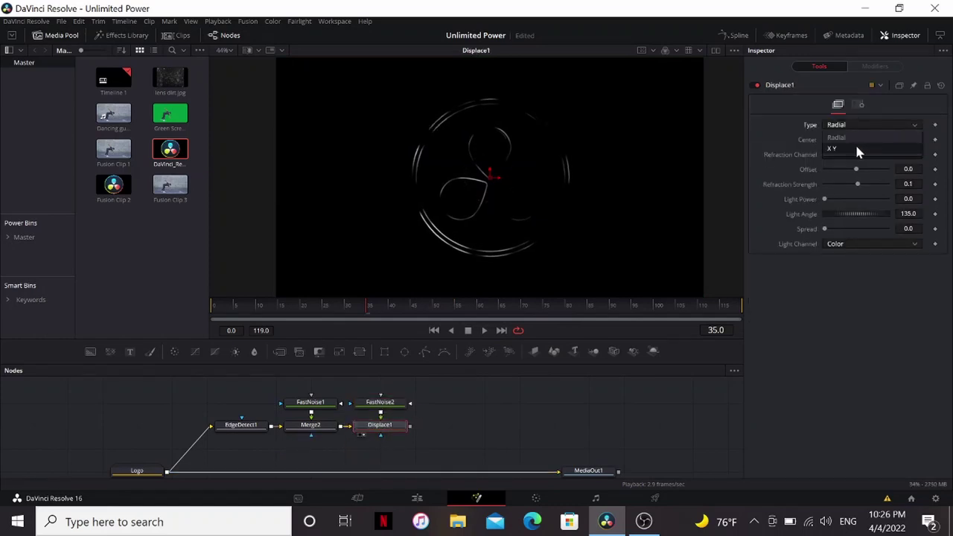
click(856, 149)
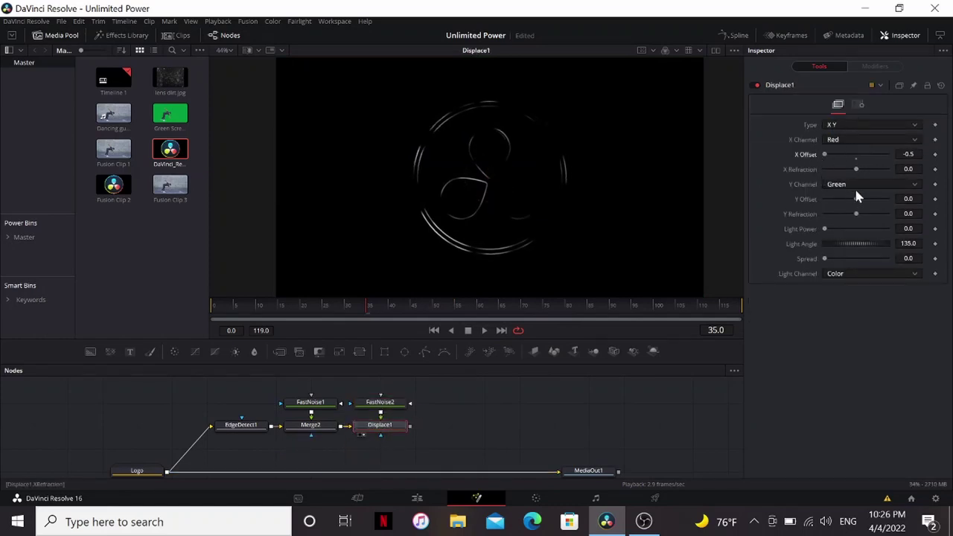
drag(855, 202, 799, 208)
- Link the Displace node's X Refraction to YRefraction with an expression and set Y Refraction to 0.03
click(893, 172)
text(-)
key(Tab)
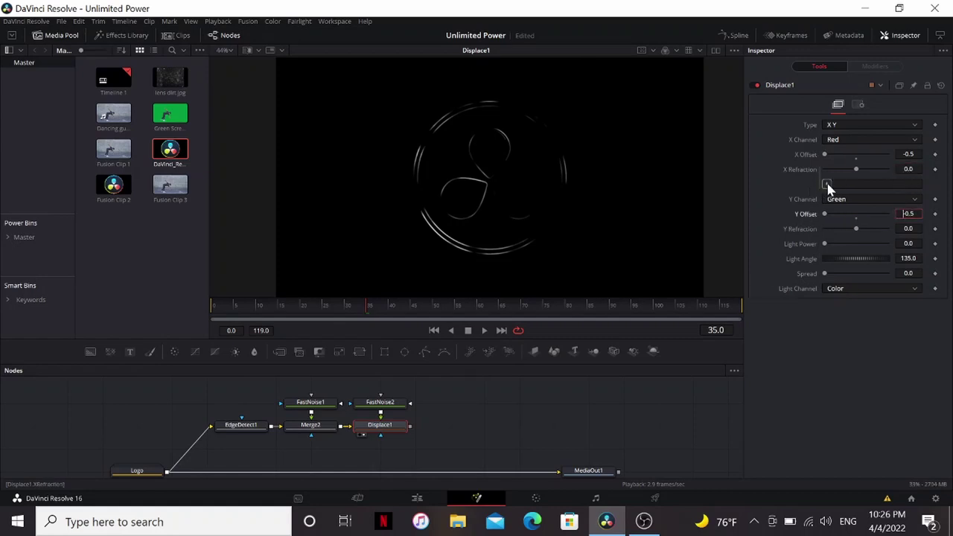
drag(825, 184, 751, 208)
drag(796, 232, 798, 230)
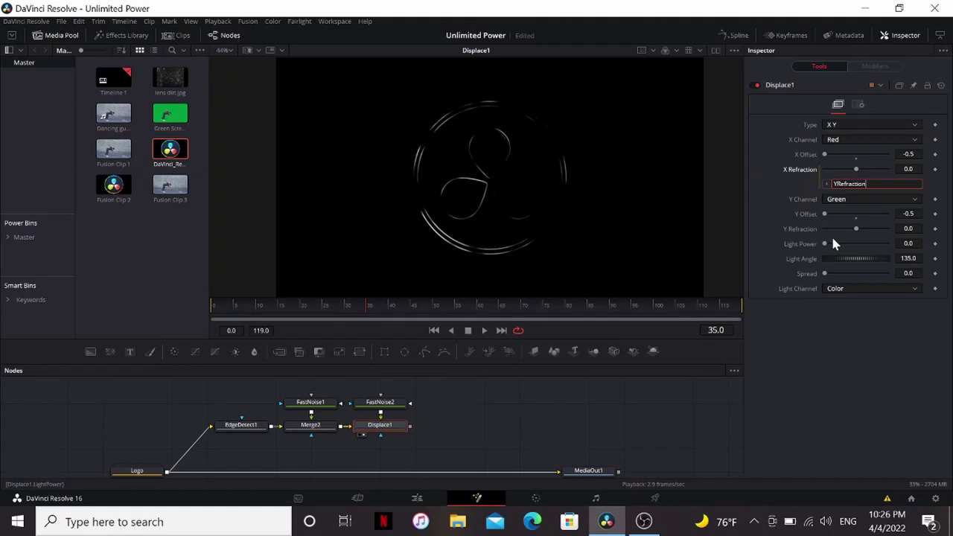
- Set the second FastNoise's contrast to 1.83, enable Discontinuous, and raise its seethe rate and scale
click(393, 401)
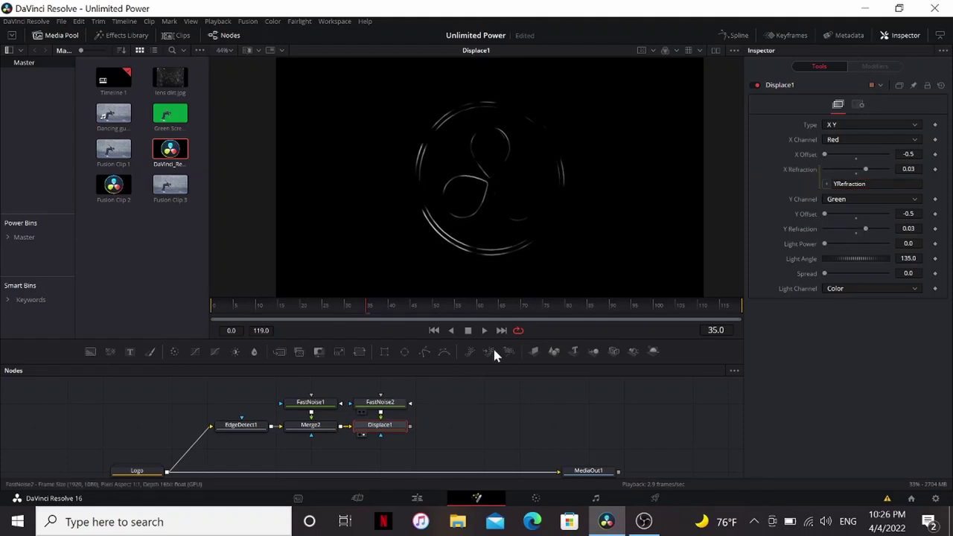
drag(856, 197, 862, 198)
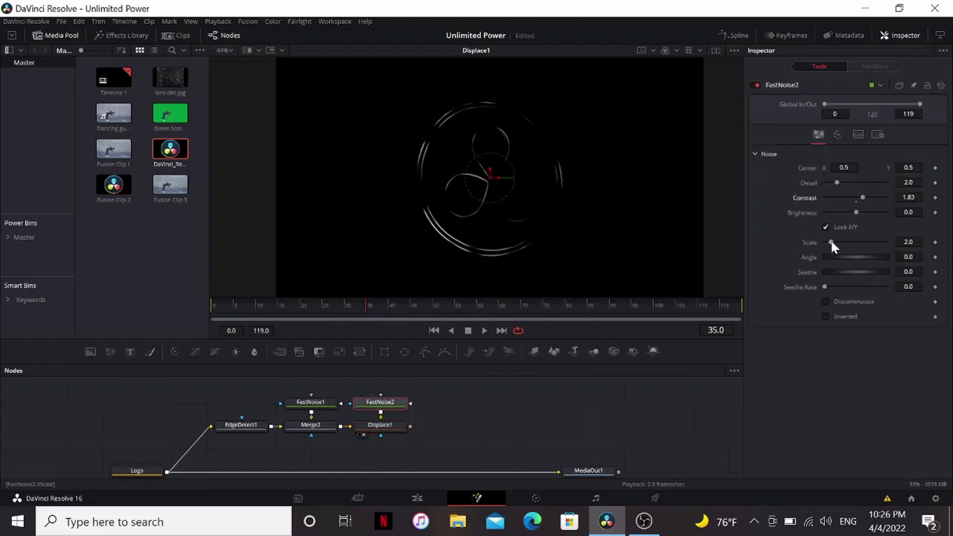
drag(834, 245, 835, 245)
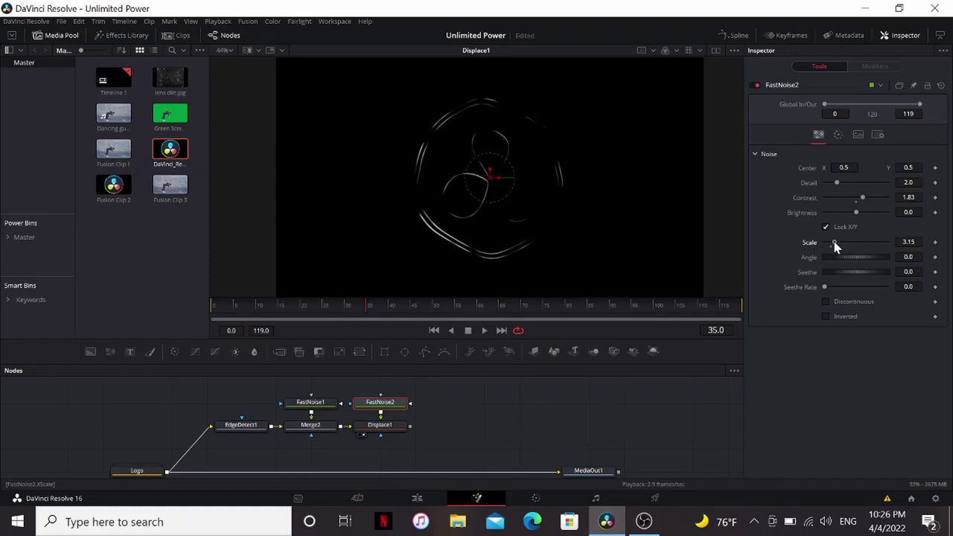
click(825, 303)
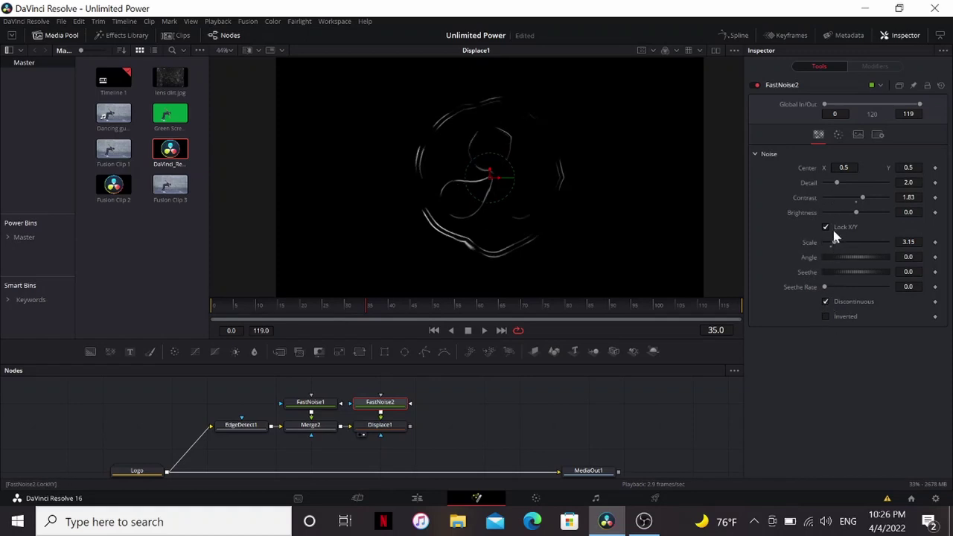
drag(846, 290, 858, 287)
drag(834, 242, 835, 242)
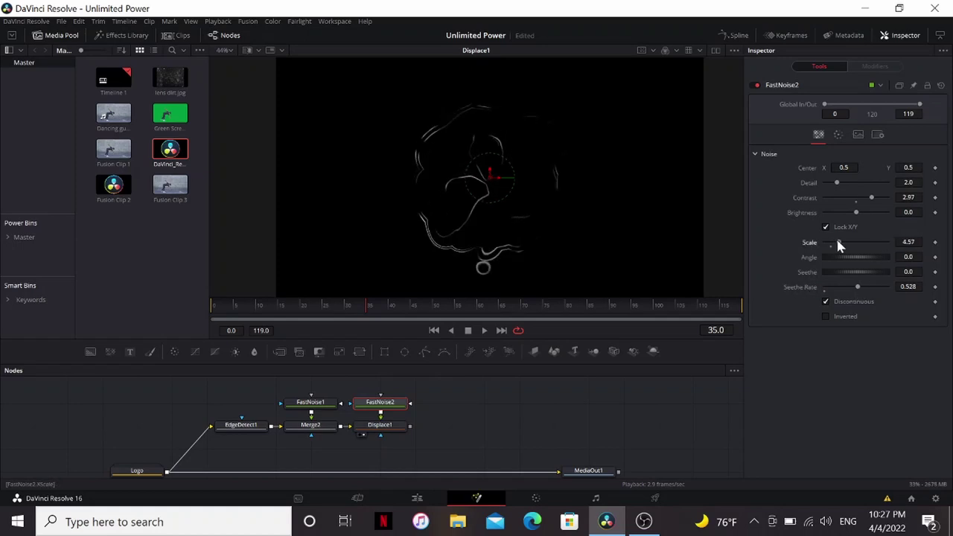
drag(839, 246, 859, 242)
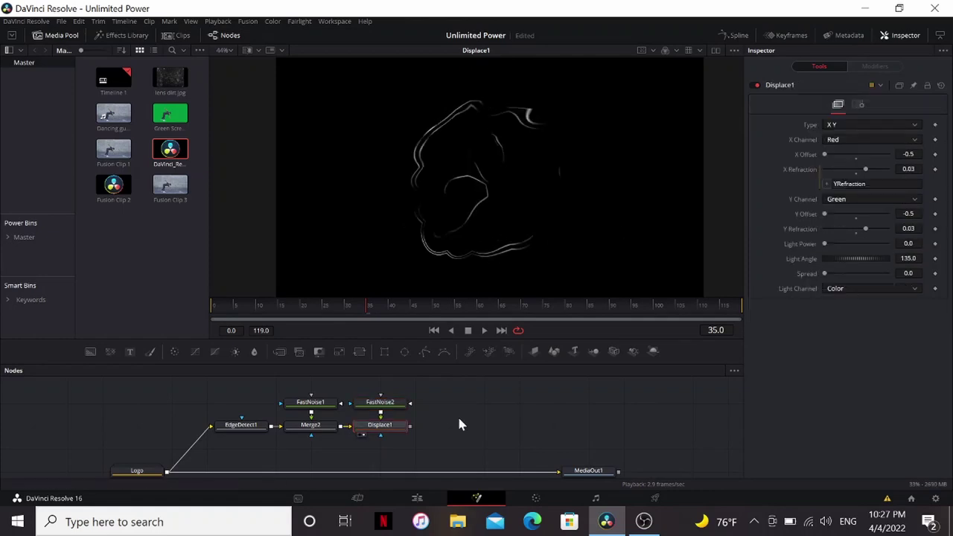
- Duplicate the Displace node after itself and feed it a new FastNoise with scale 20, detail 10 and a raised seethe rate
key(ctrl+v)
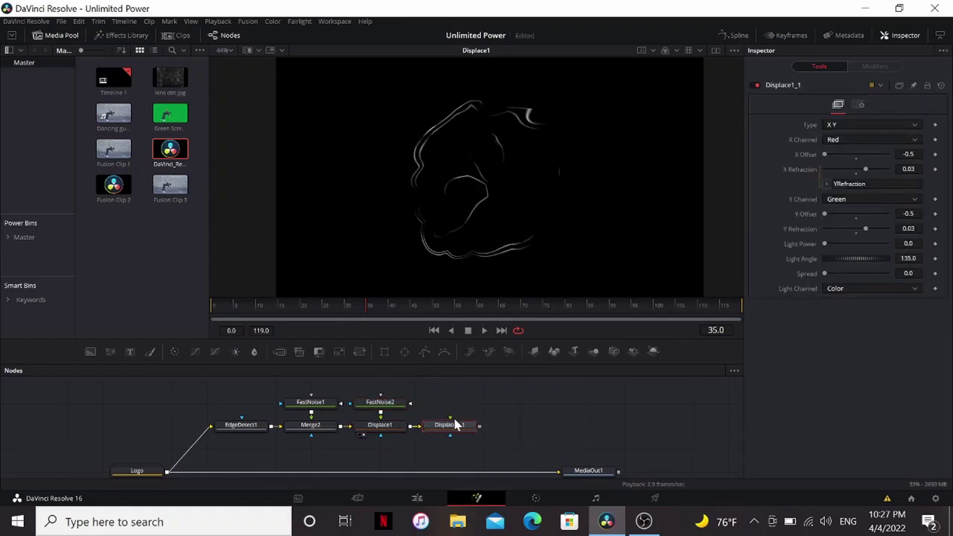
click(449, 407)
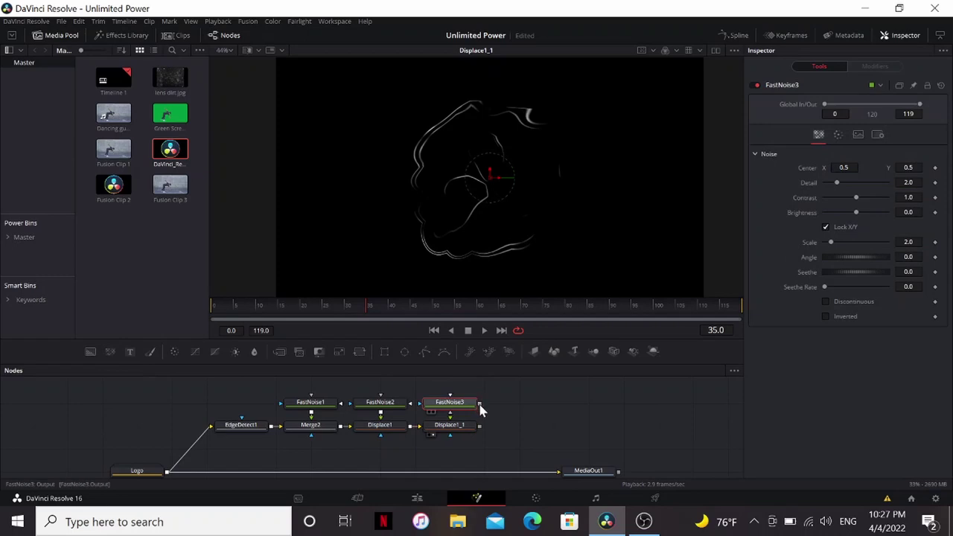
drag(831, 244, 927, 243)
drag(836, 183, 918, 185)
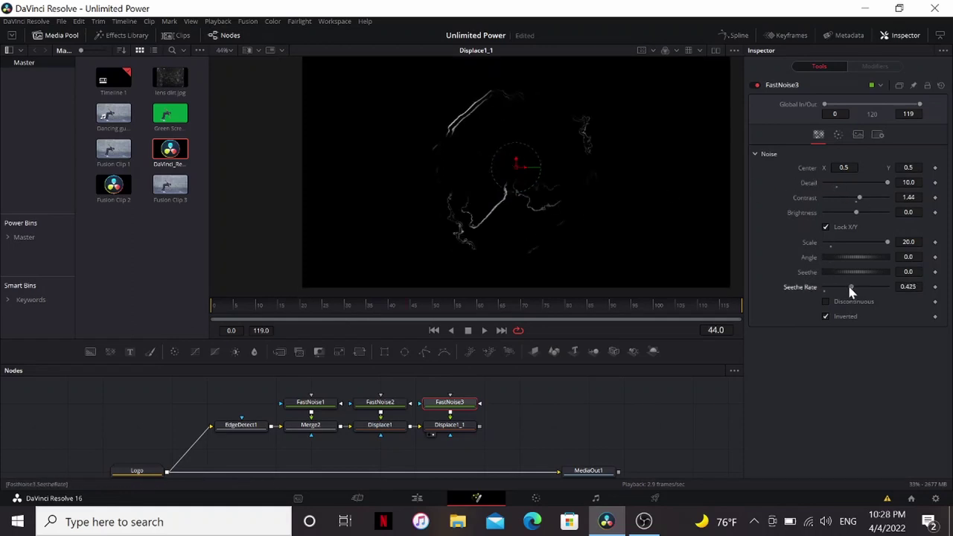
drag(848, 288, 878, 290)
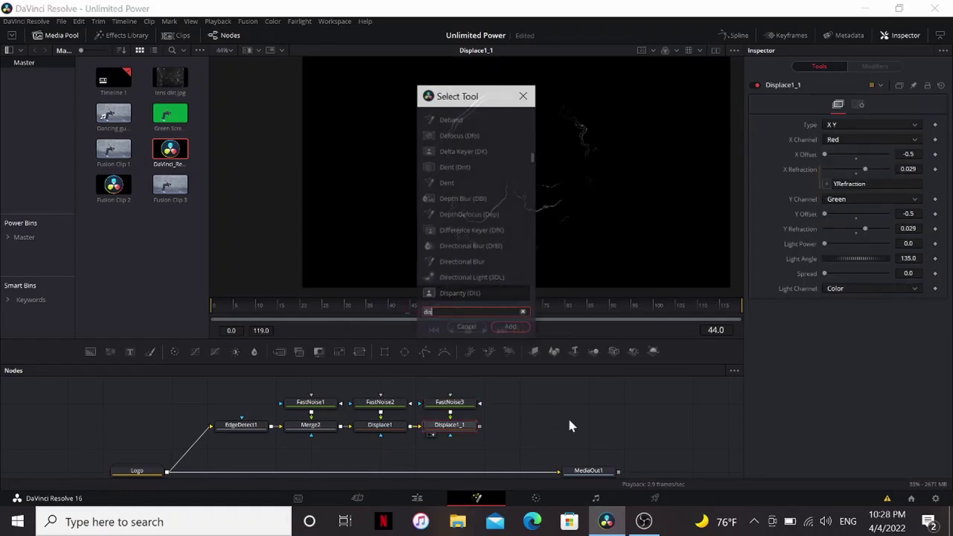
- Add an XGlow node after the second Displace node
text(xg)
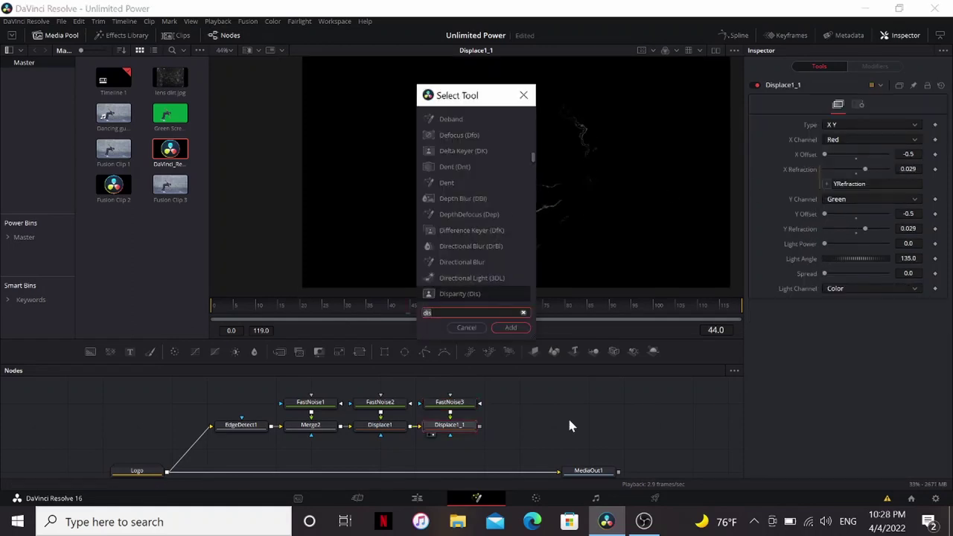
key(Return)
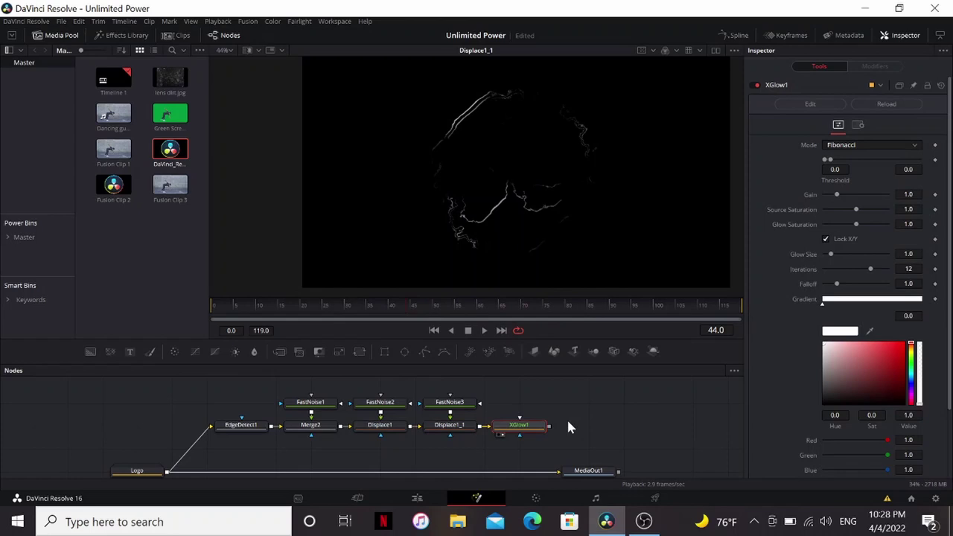
- Show the XGlow output in the viewer and set its glow gradient colour to orange with hue 0.08 and saturation 1.0
key(1)
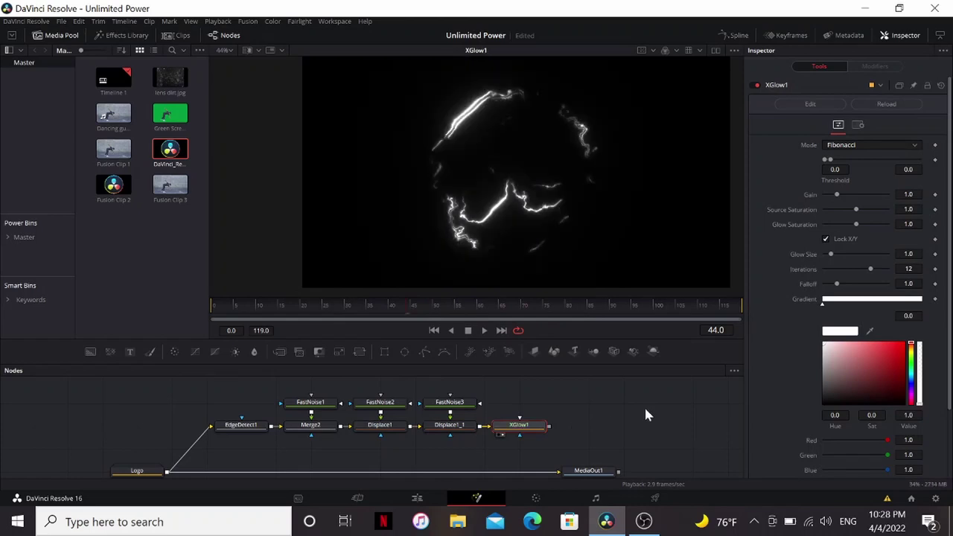
drag(910, 381, 905, 342)
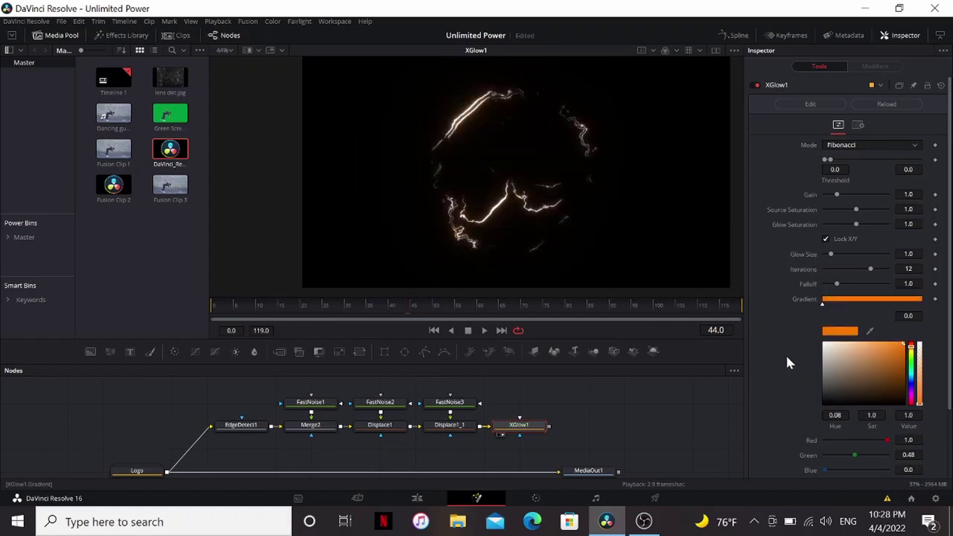
- Add a Tintensity node after XGlow with vibrance 5.0, post-saturation 1.307, post-gain 1.41 and post-gamma 1.543, and adjust its hue
key(shift+space)
text(xgtin)
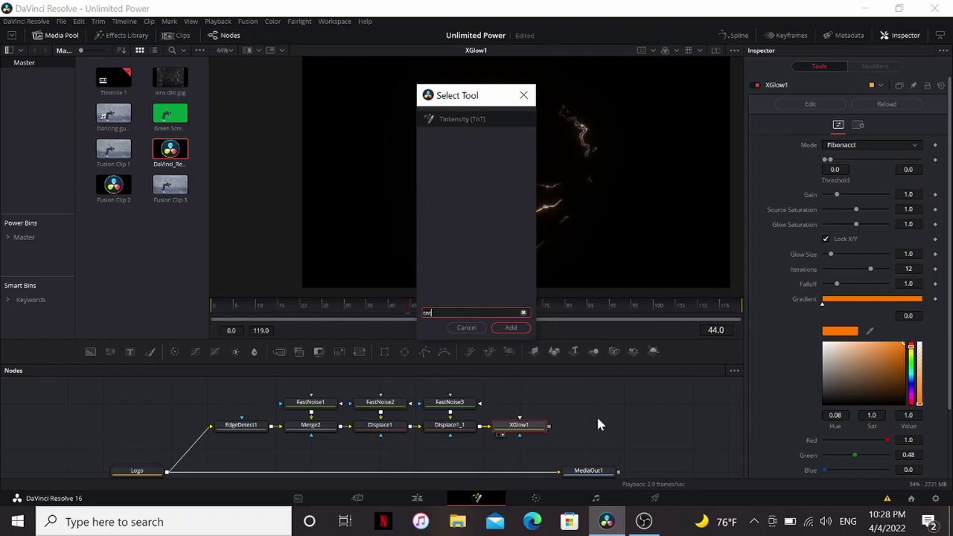
key(Return)
key(1)
drag(824, 378, 859, 394)
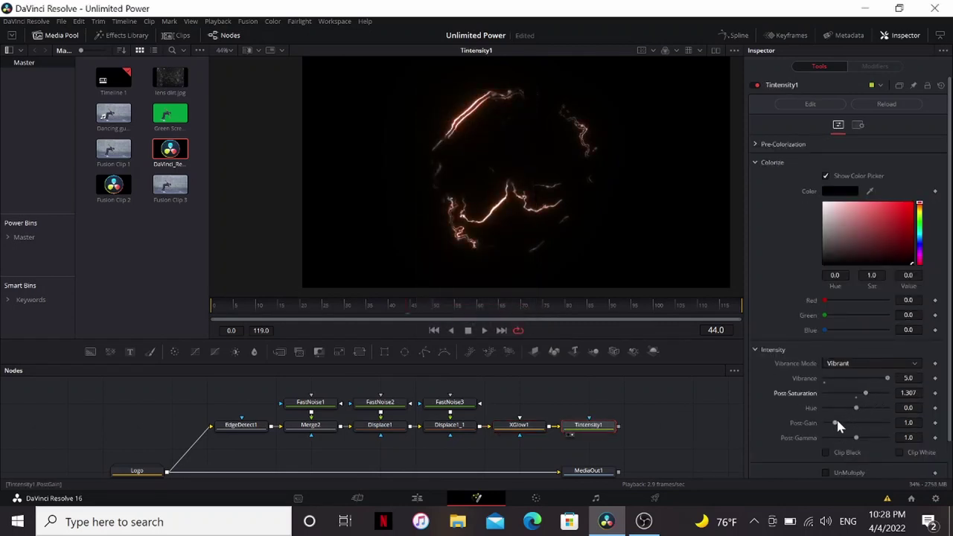
drag(839, 426, 856, 413)
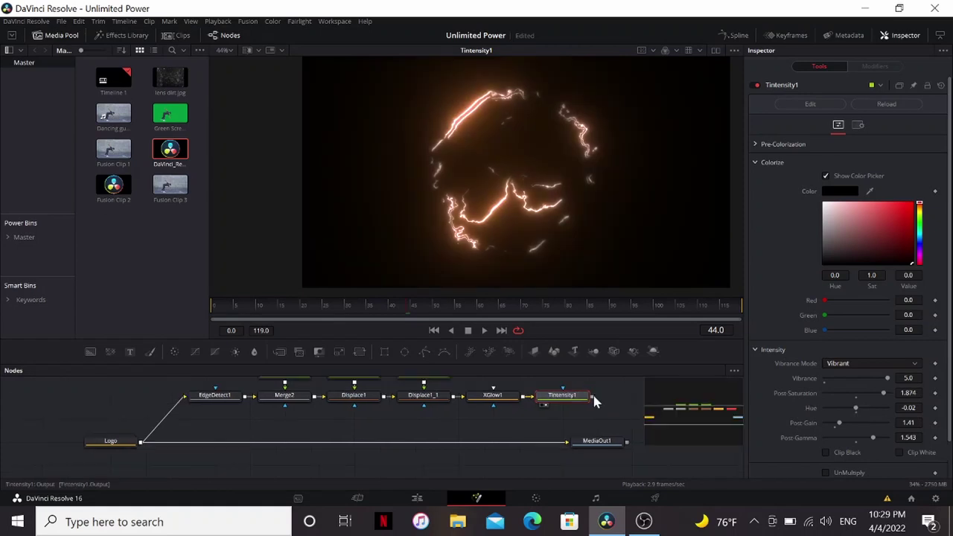
- Merge the Tintensity output over the logo before MediaOut with the Screen apply mode
drag(593, 397, 140, 444)
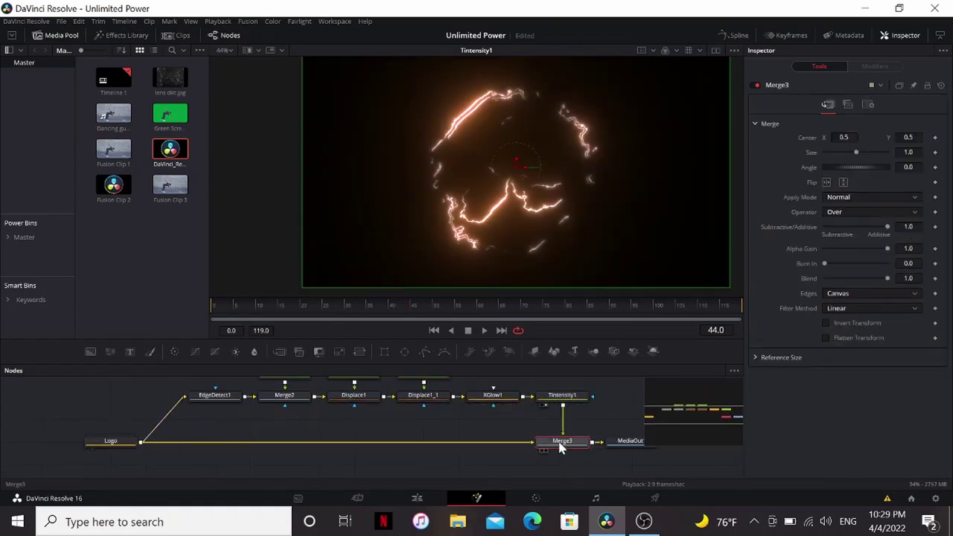
click(849, 196)
click(850, 216)
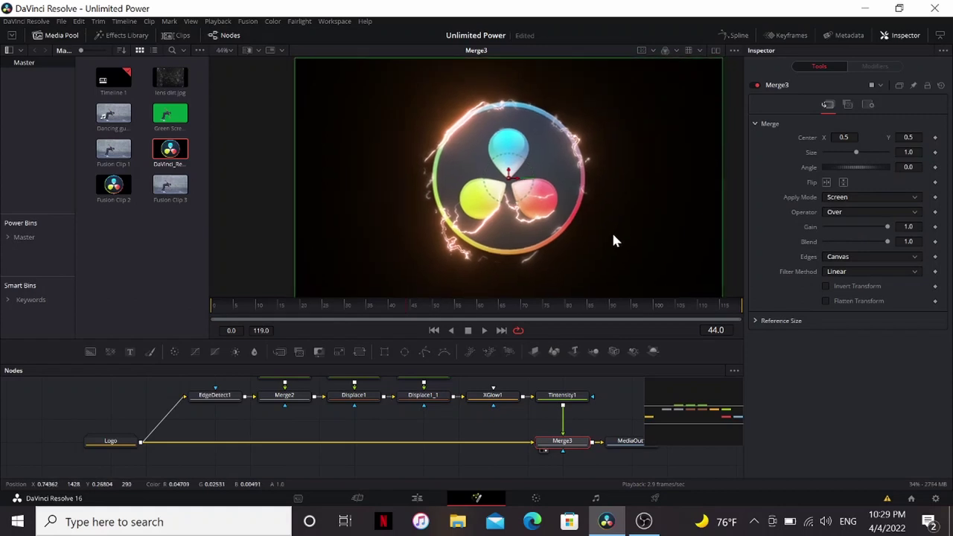
- Preview Merge2 and reduce the first FastNoise's scale to 3.94, checking the outline at frame 85
click(297, 397)
scroll(298, 398, up, 2)
key(2)
click(298, 399)
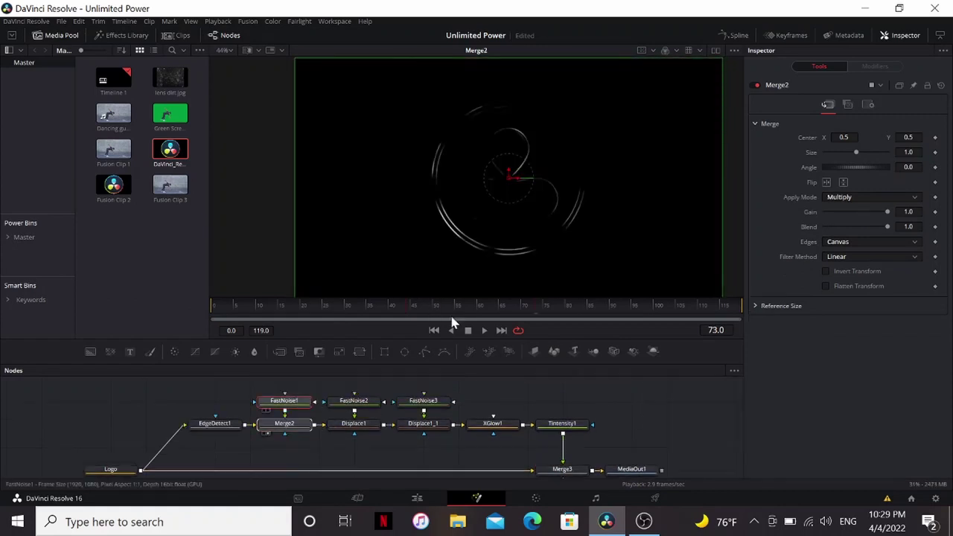
drag(843, 248, 838, 245)
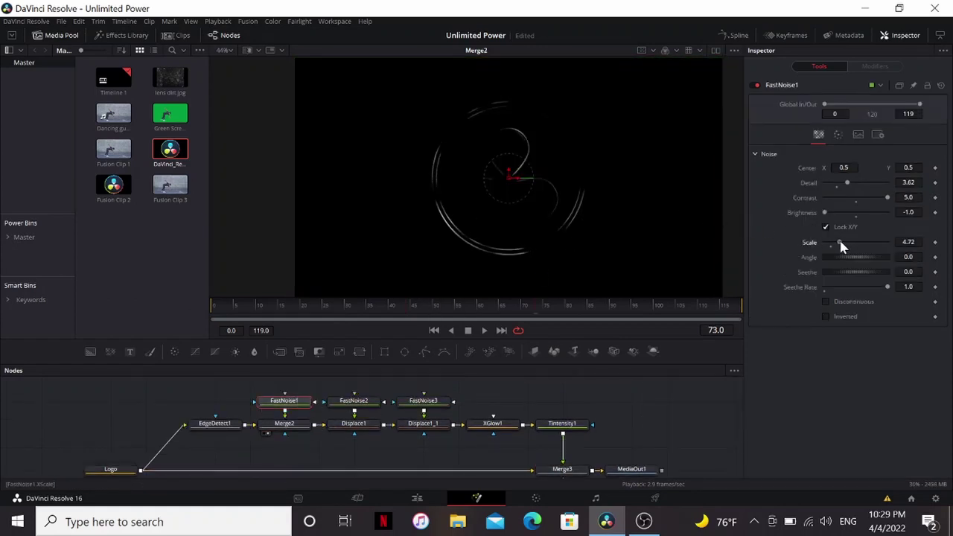
click(588, 307)
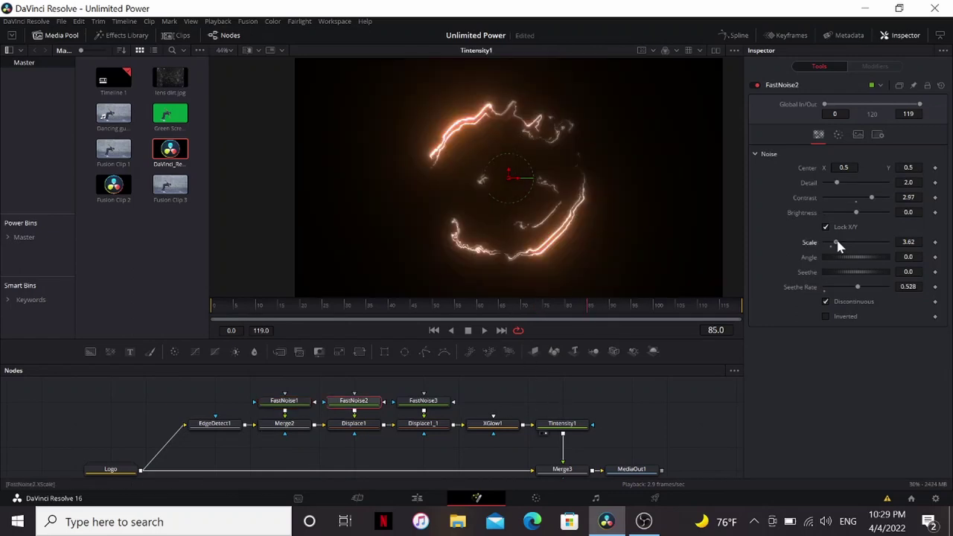
- Set the second FastNoise's scale to 2.83 and show the final Merge3 composite in the viewer
drag(838, 245, 834, 245)
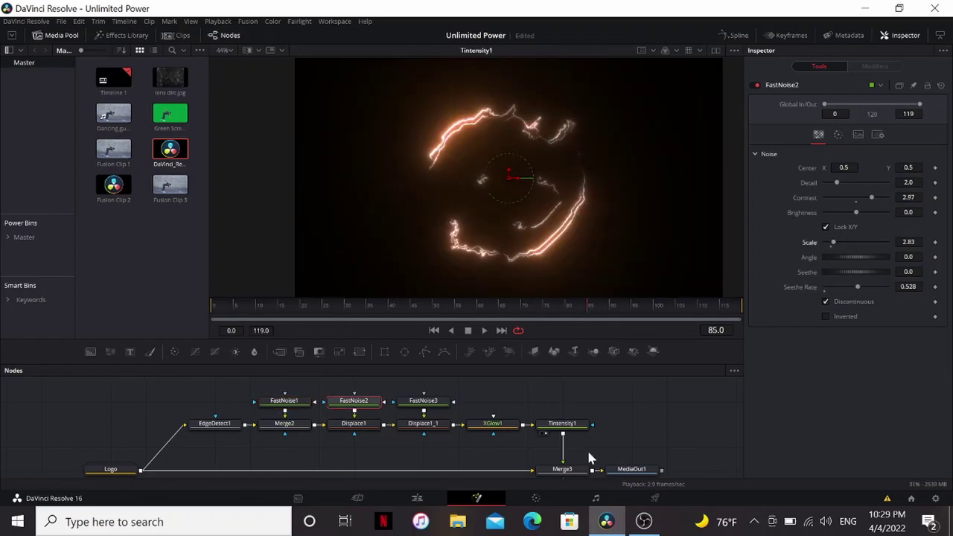
click(567, 470)
key(2)
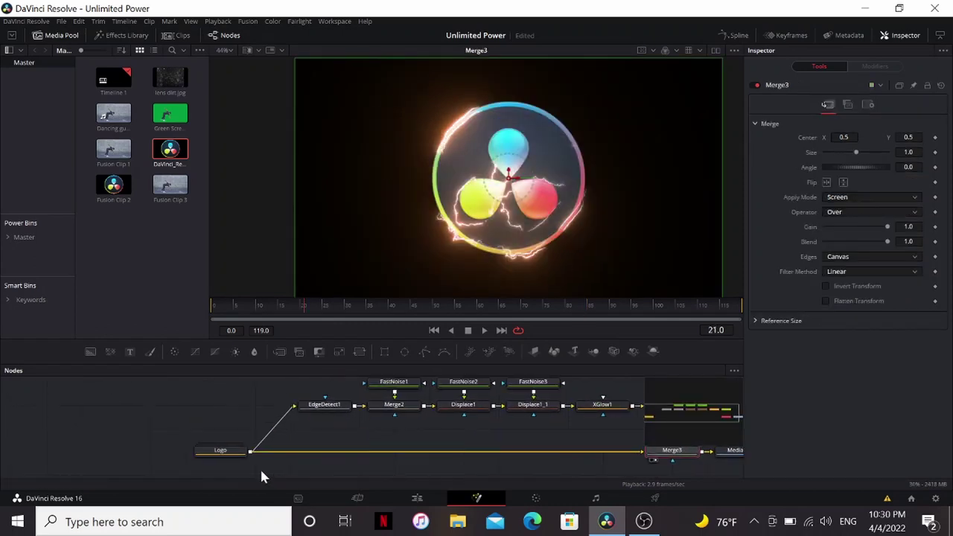
- Insert a pipe router on the logo's output to feed both branches and detach the logo from it
alt+click(254, 449)
drag(269, 456, 238, 469)
- Add a Text node reading POWER, connect it to the router in place of the logo, and preview the composite up to frame 59
drag(136, 390, 145, 400)
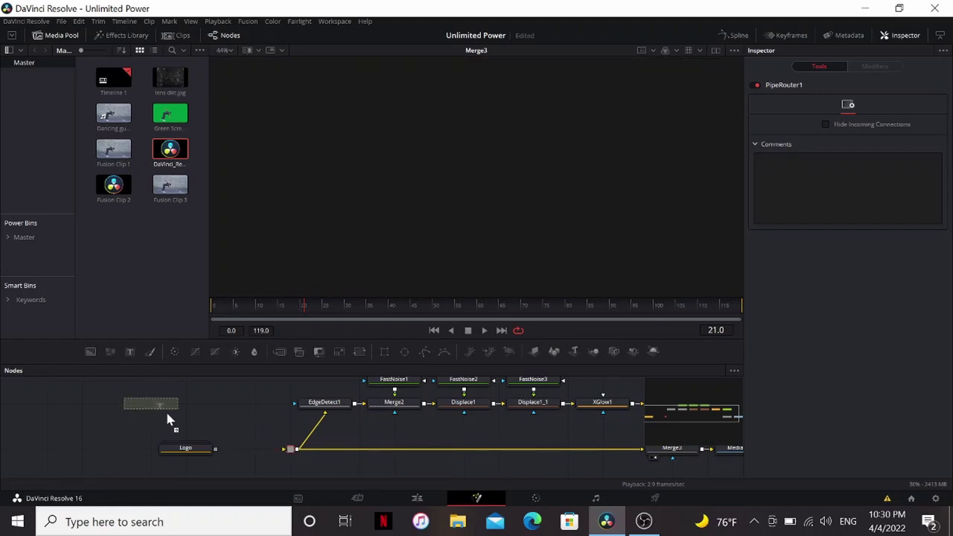
key(1)
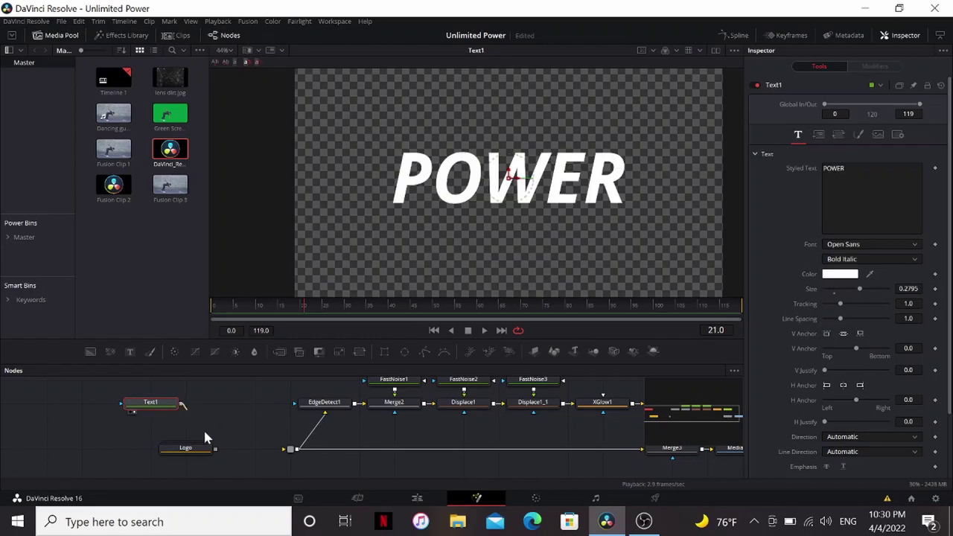
drag(180, 403, 291, 450)
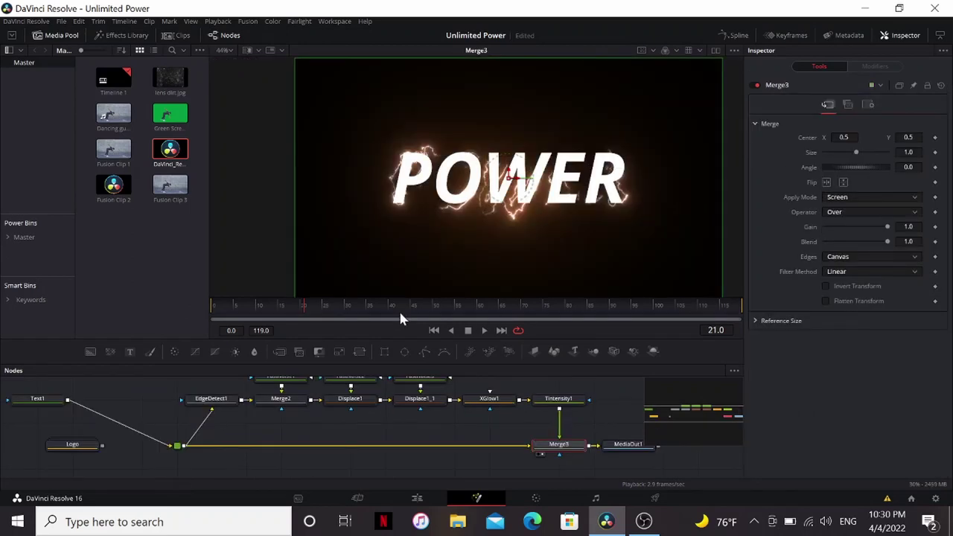
drag(395, 306, 477, 305)
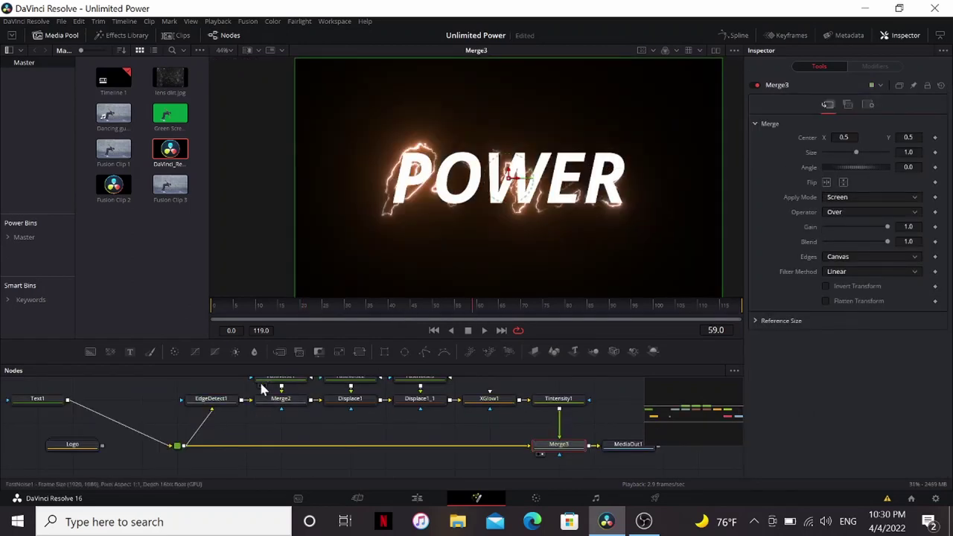
drag(44, 403, 113, 426)
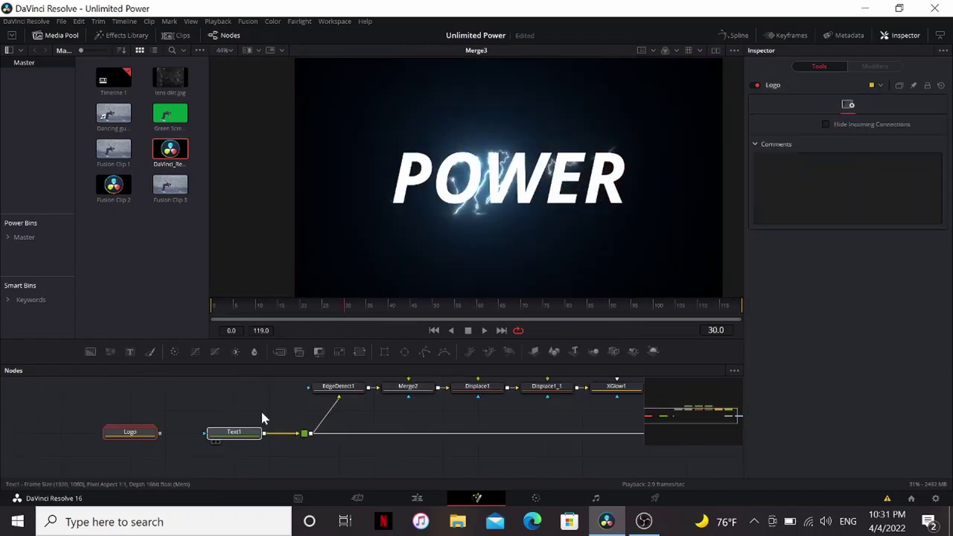
- Change the POWER text's shading type from solid to Gradient and preview the result at frame 67
click(256, 434)
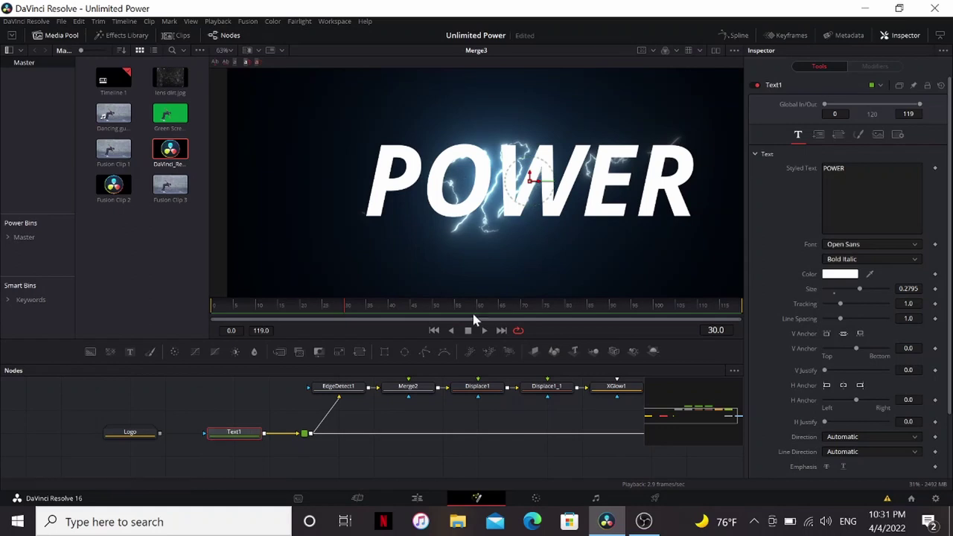
click(858, 135)
click(854, 276)
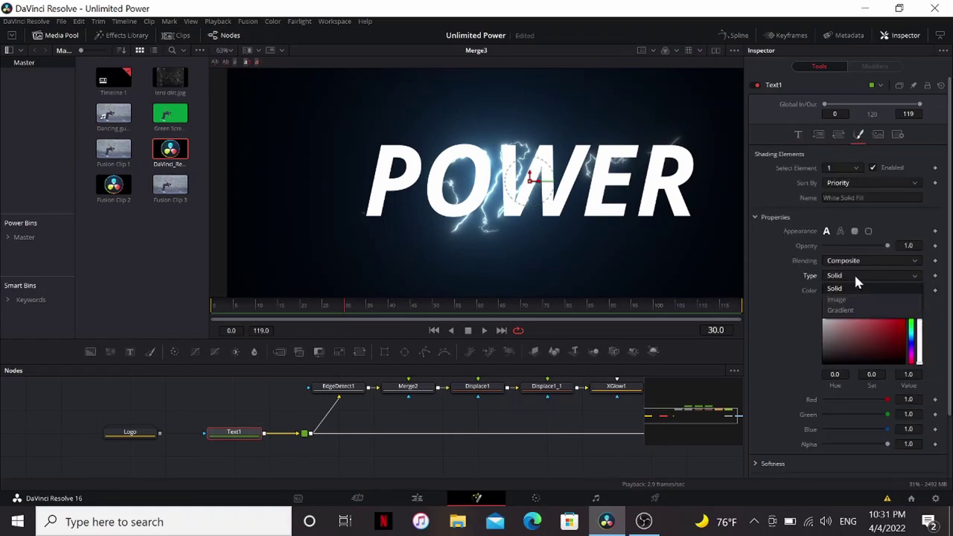
click(850, 311)
drag(551, 410, 407, 416)
click(506, 305)
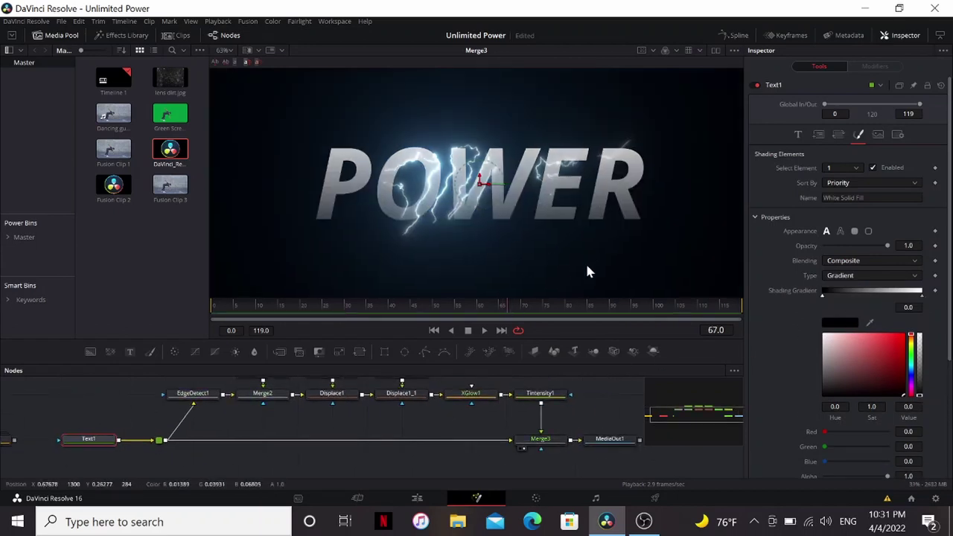